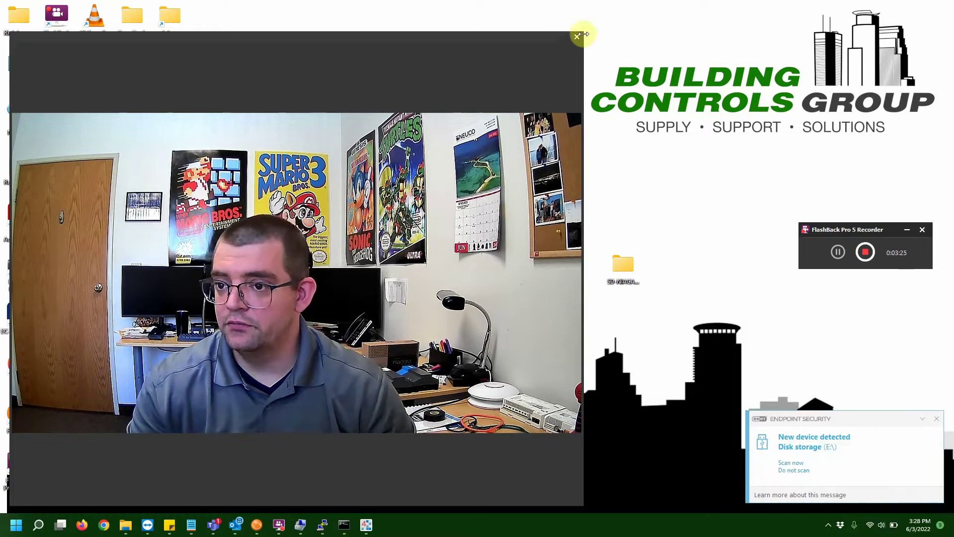
Shrink the webcam window into the lower left to uncover the desktop
drag(583, 32, 333, 275)
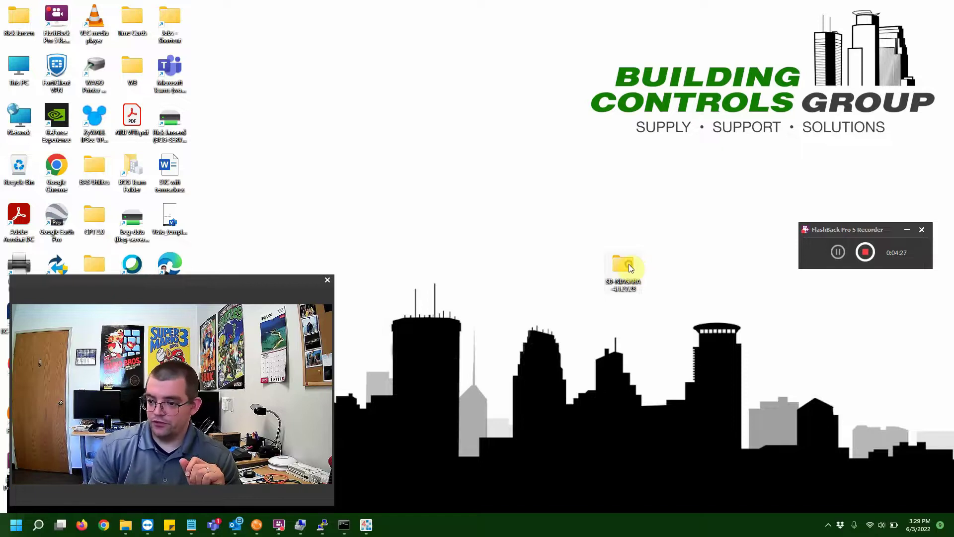
Open the SD-NIAGARA-4.1.27.28 folder and review its instructions document, SD-NIAGARA.img and HDDRawCopy1.10Setup.exe
double_click(627, 266)
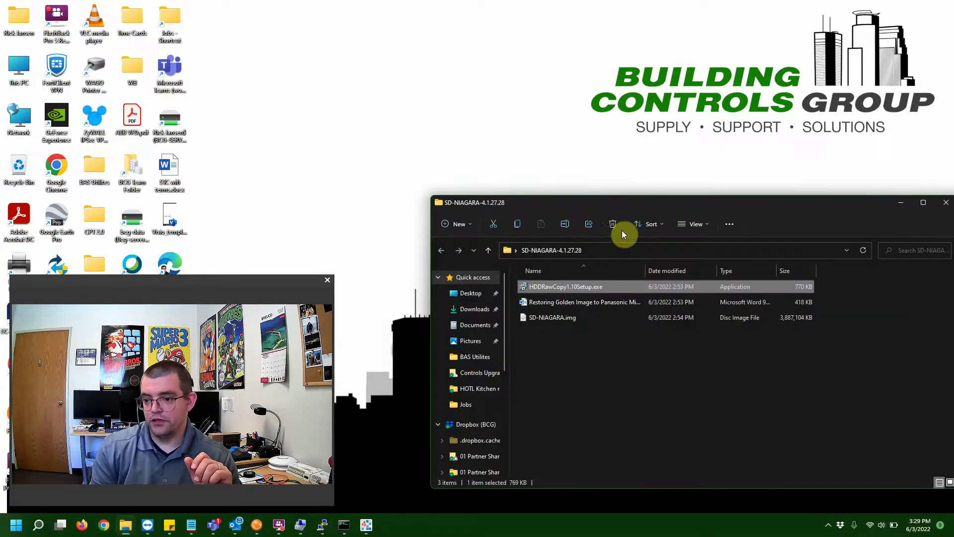
drag(607, 207, 468, 83)
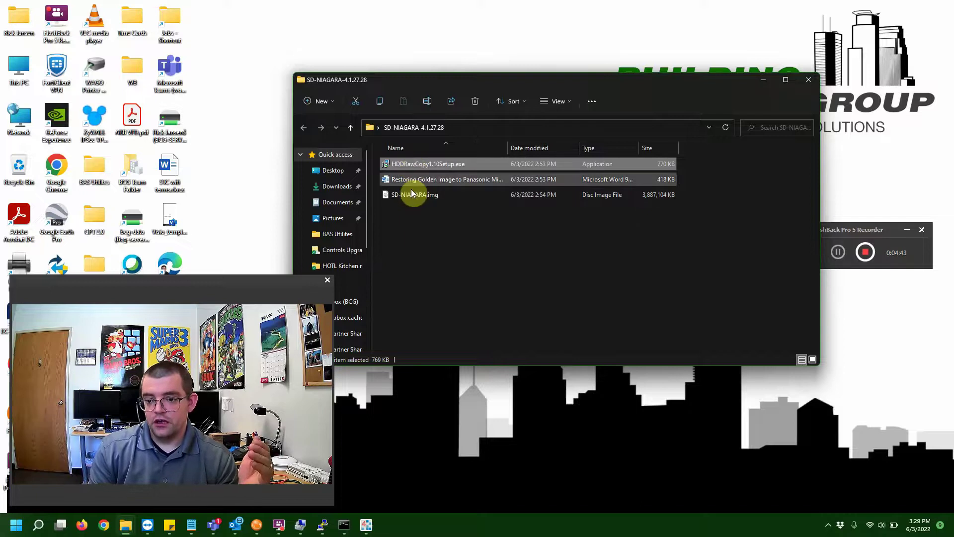
click(413, 184)
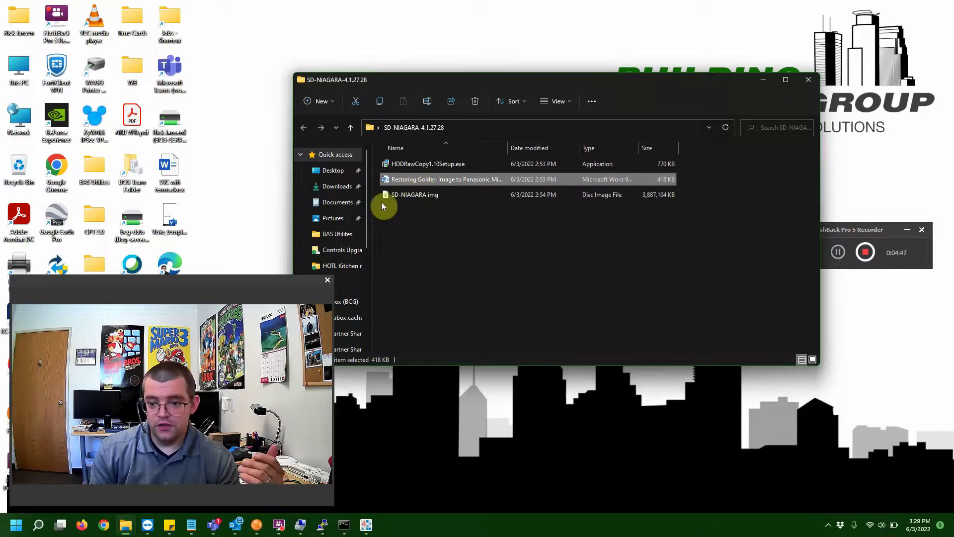
click(415, 196)
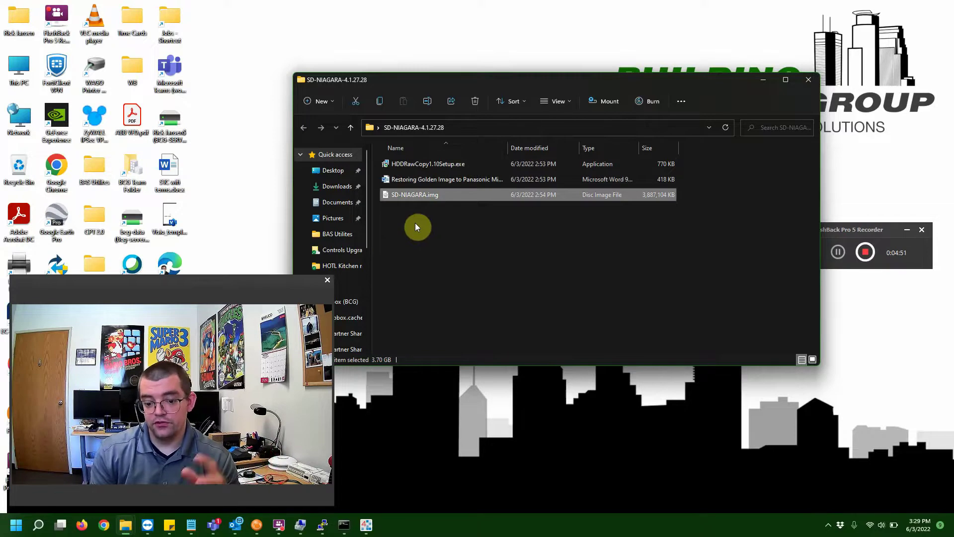
click(414, 165)
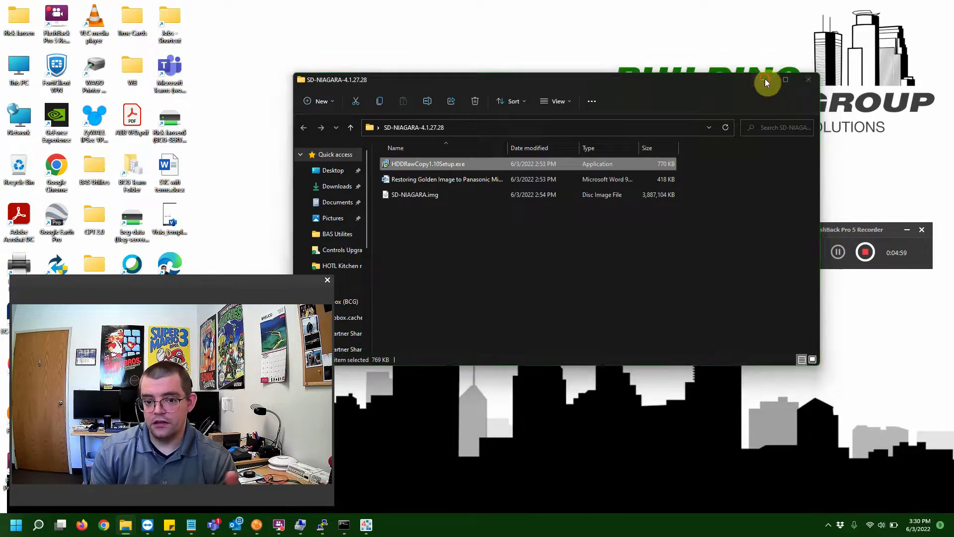
Set that folder aside and select the HDD Raw Copy Tool shortcut in BAS Utilites
click(764, 80)
double_click(95, 169)
scroll(432, 261, down, 1)
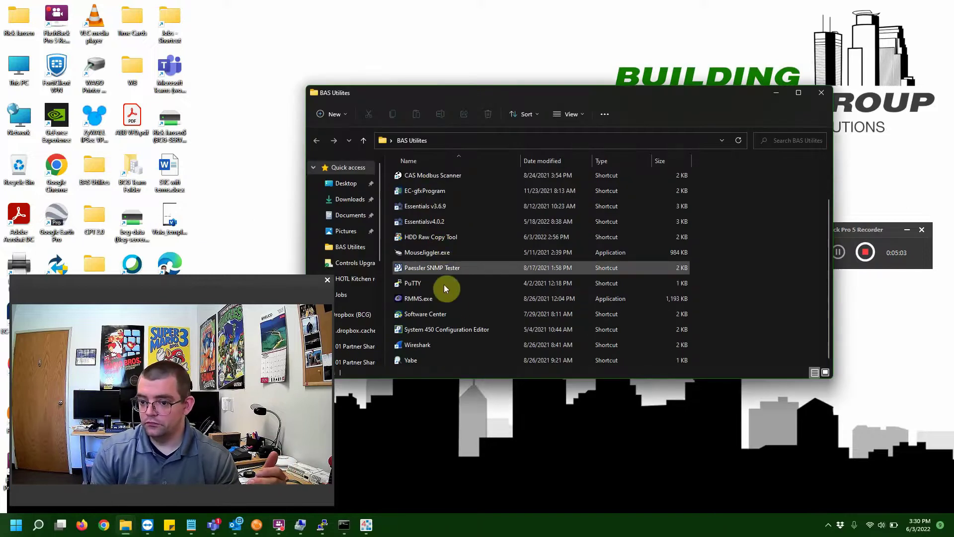
click(430, 231)
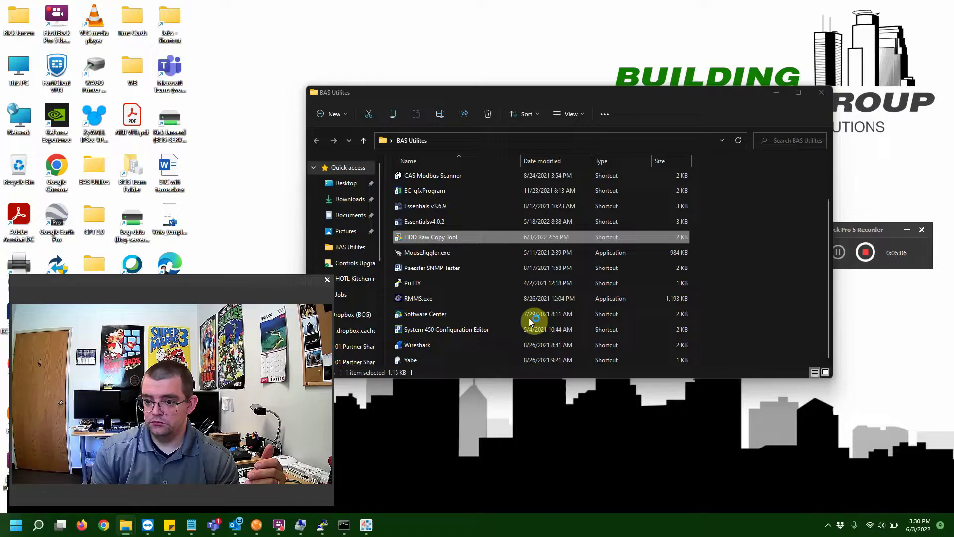
Launch HDD Raw Copy Tool and review the source list: PCIe SSD (D:), WDC PC SN730, SD-NIAGARA.img
scroll(528, 318, up, 2)
double_click(541, 285)
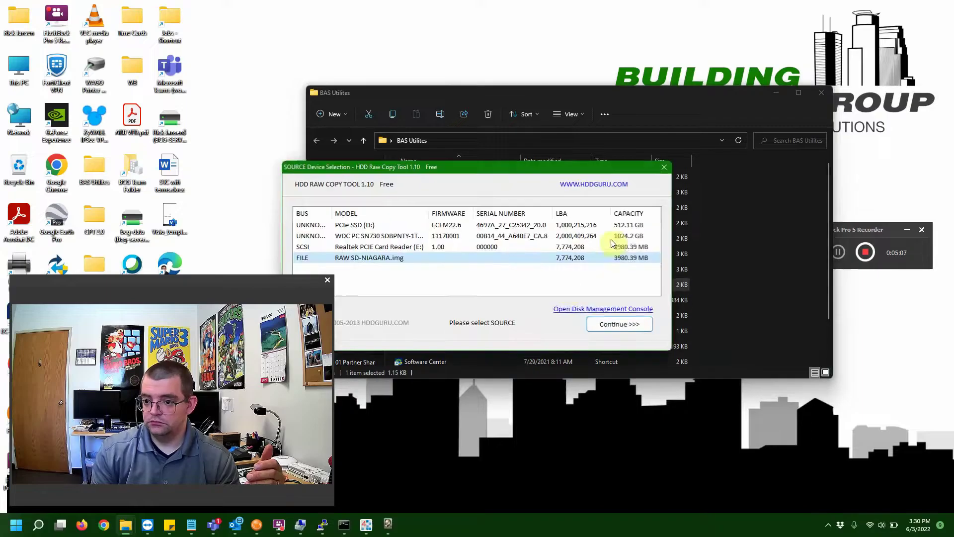
click(772, 92)
drag(441, 166, 479, 80)
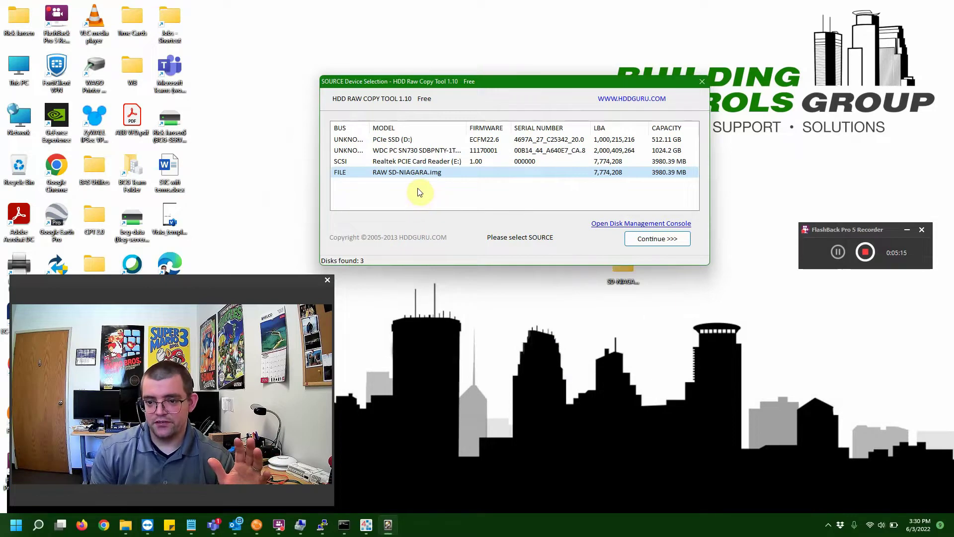
click(385, 142)
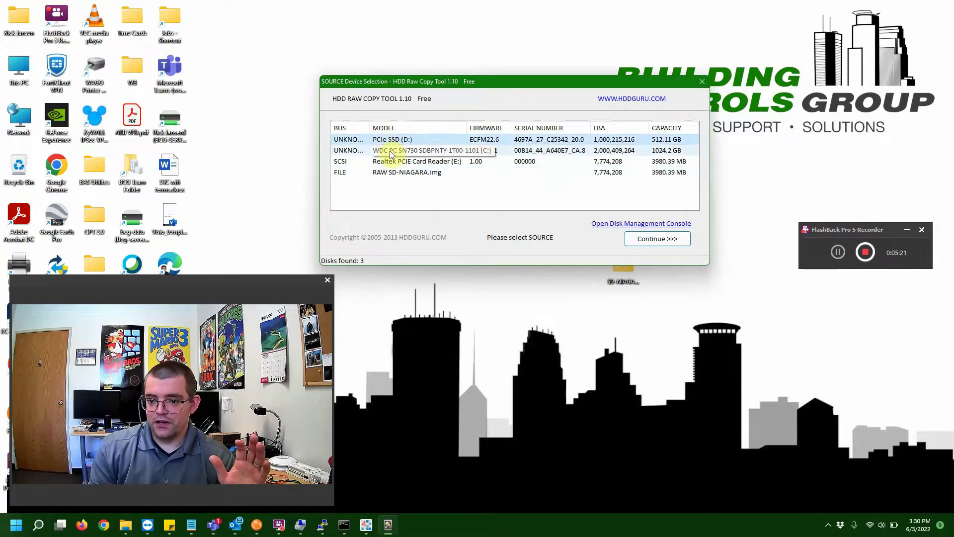
click(391, 151)
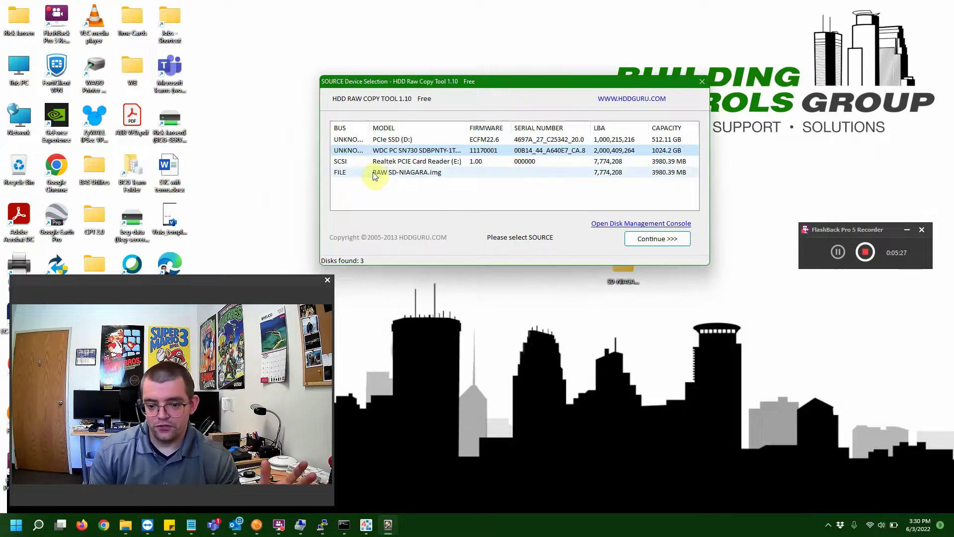
click(375, 175)
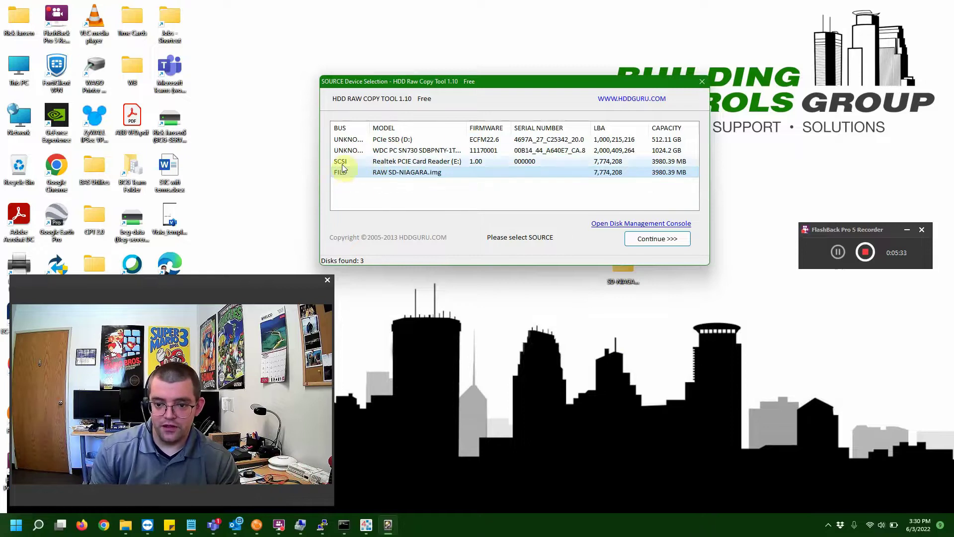
Load SD-NIAGARA.img from the SD-NIAGARA-4.1.27.28 folder as the FILE source
double_click(399, 173)
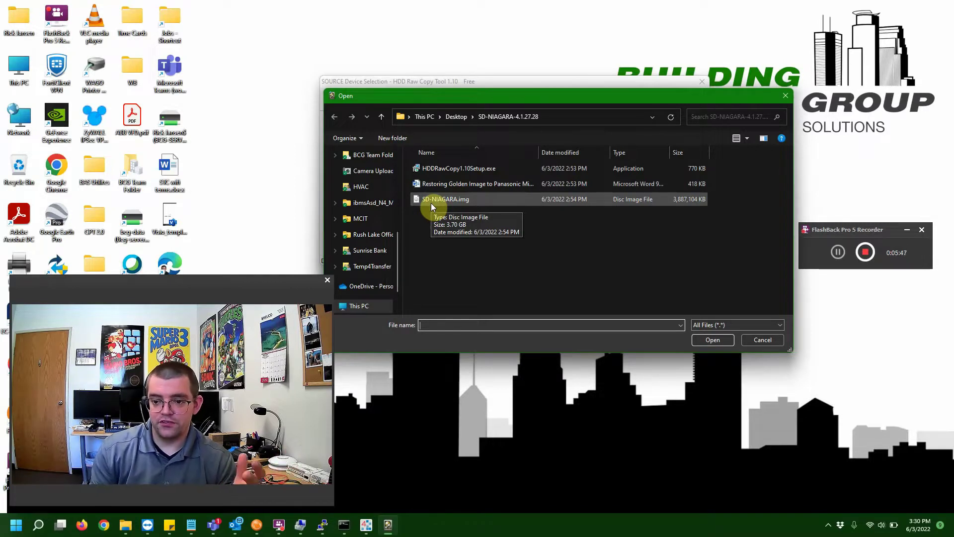
click(444, 200)
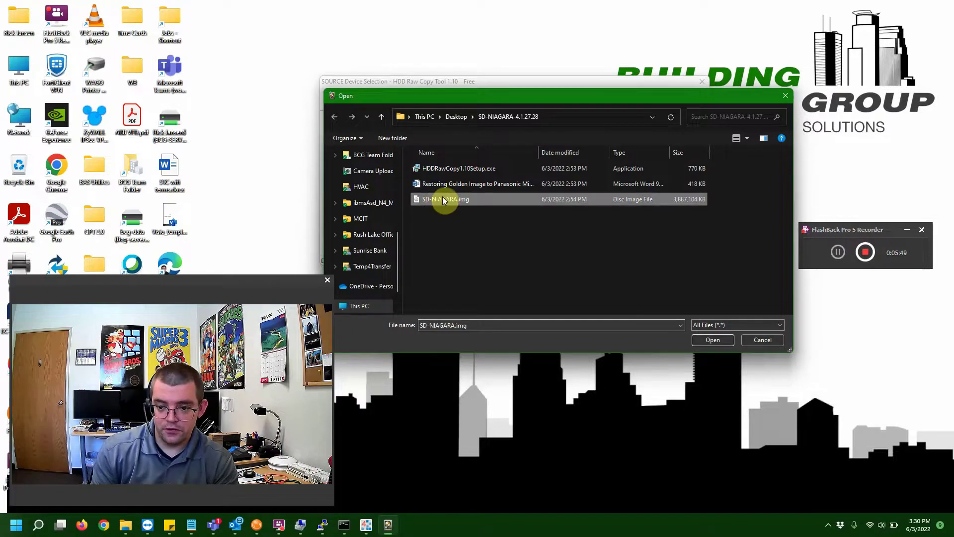
double_click(443, 200)
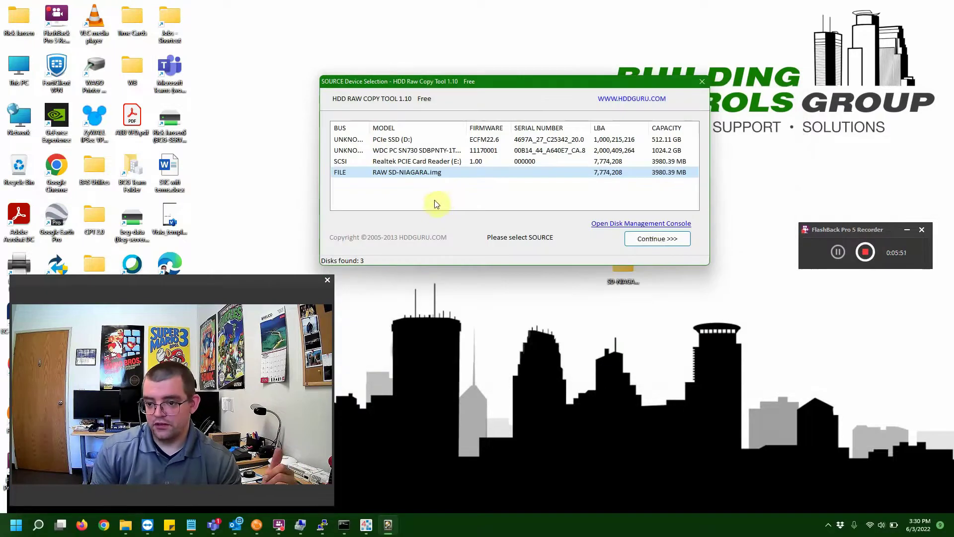
Confirm the source and pick the 3980.39 MB Realtek PCIE Card Reader (E:) as target
click(654, 240)
drag(445, 170, 496, 82)
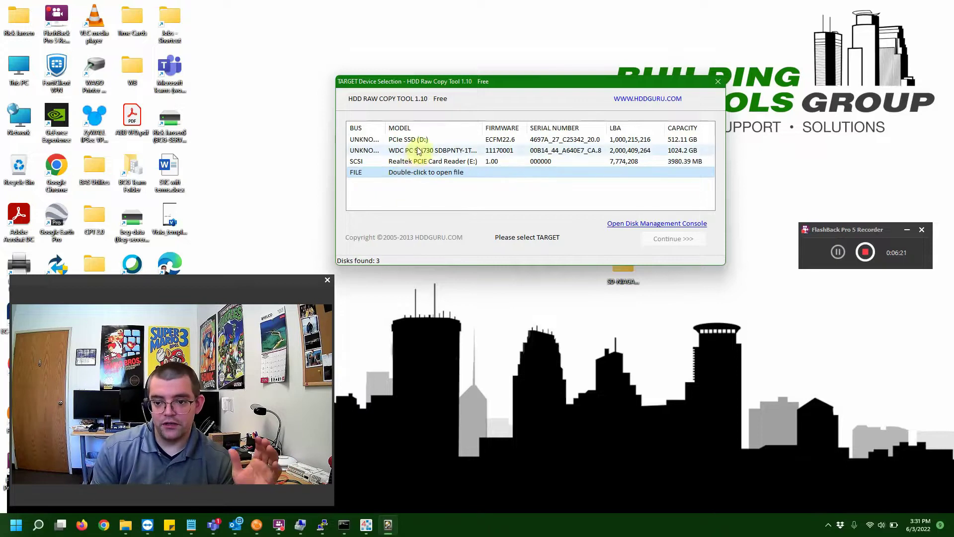
click(410, 162)
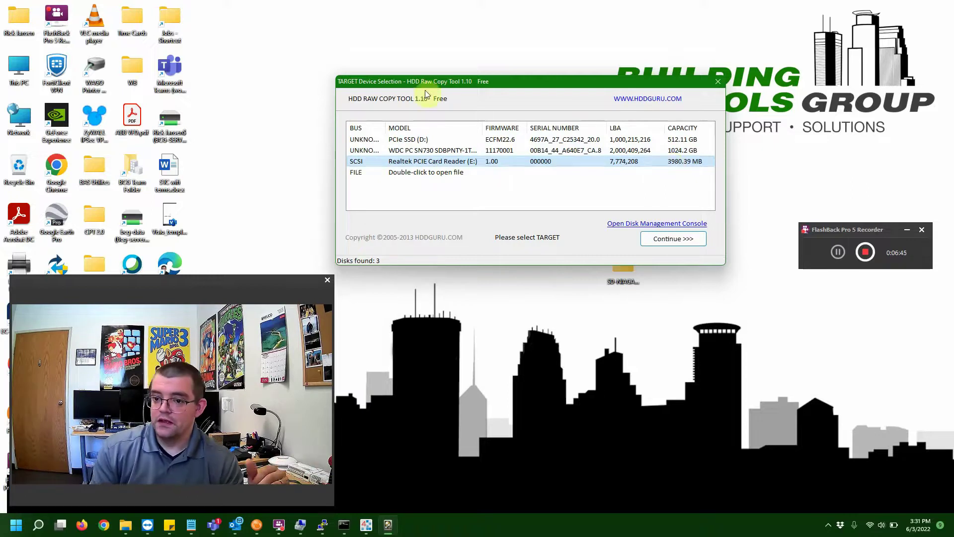
click(385, 141)
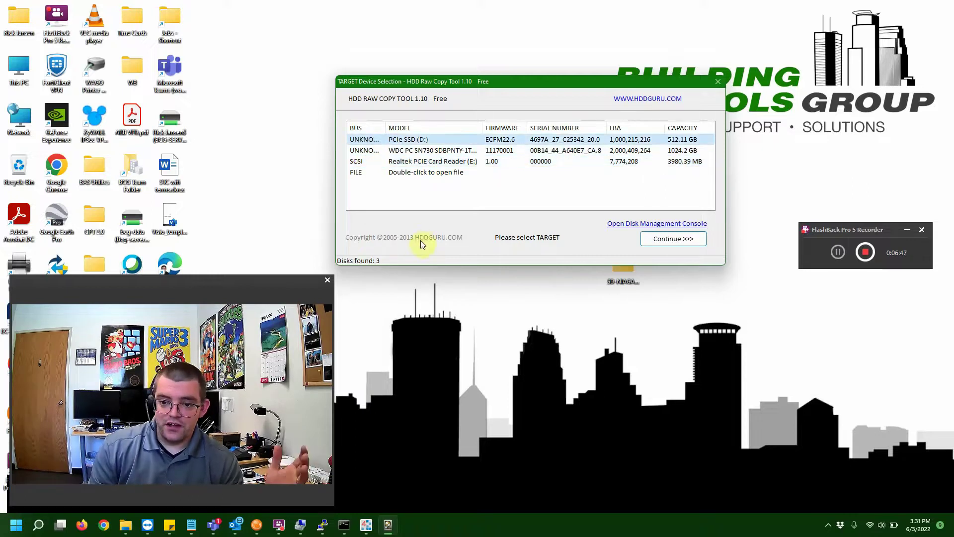
click(415, 150)
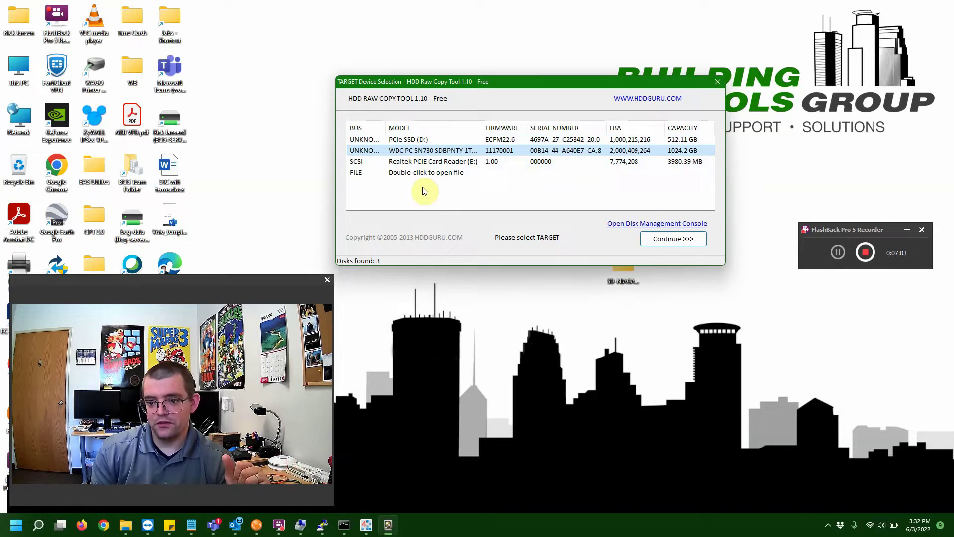
click(413, 162)
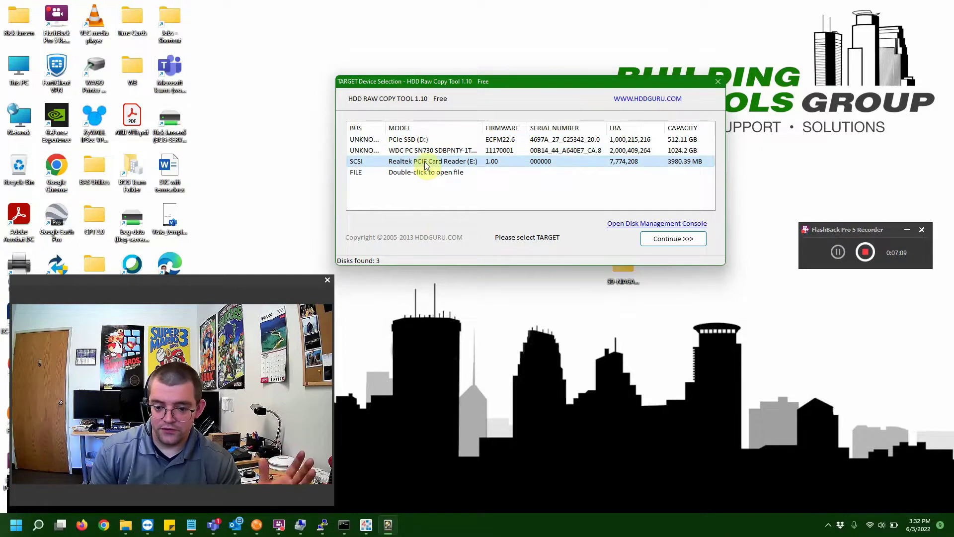
Confirm the card reader target, review the overwrite warning in the log, and start the copy
click(671, 247)
drag(439, 82, 550, 64)
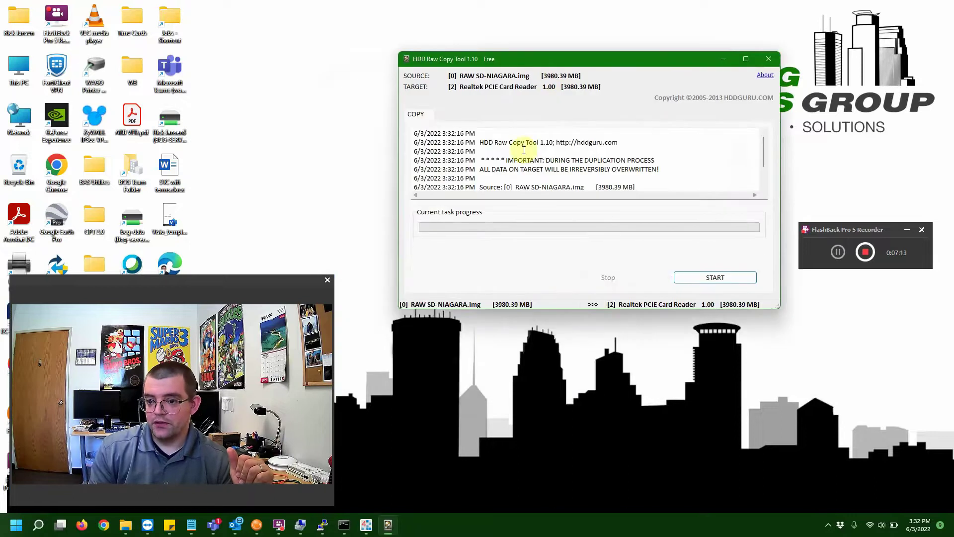
drag(482, 160, 663, 169)
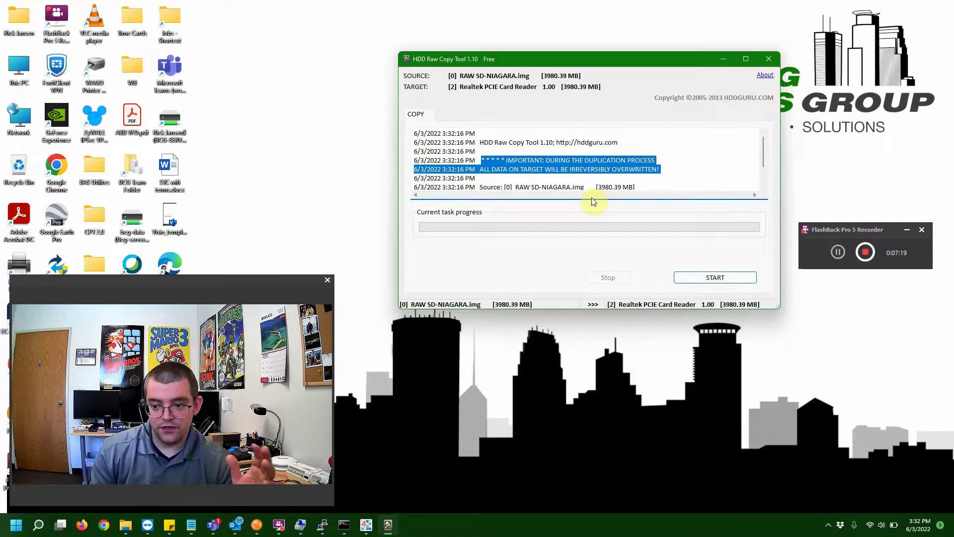
click(552, 168)
click(705, 278)
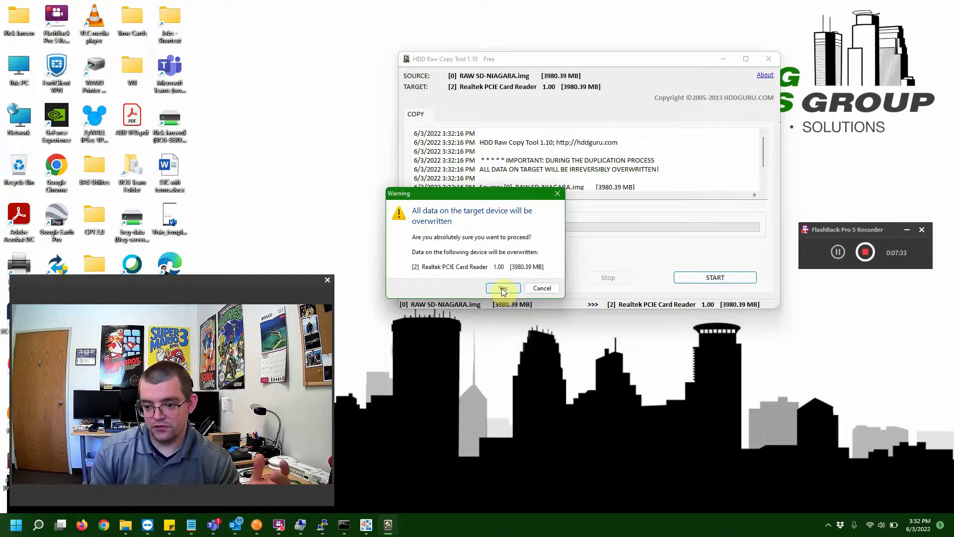
Accept the overwrite warning and let SD-NIAGARA.img write to the card until 100%
click(502, 289)
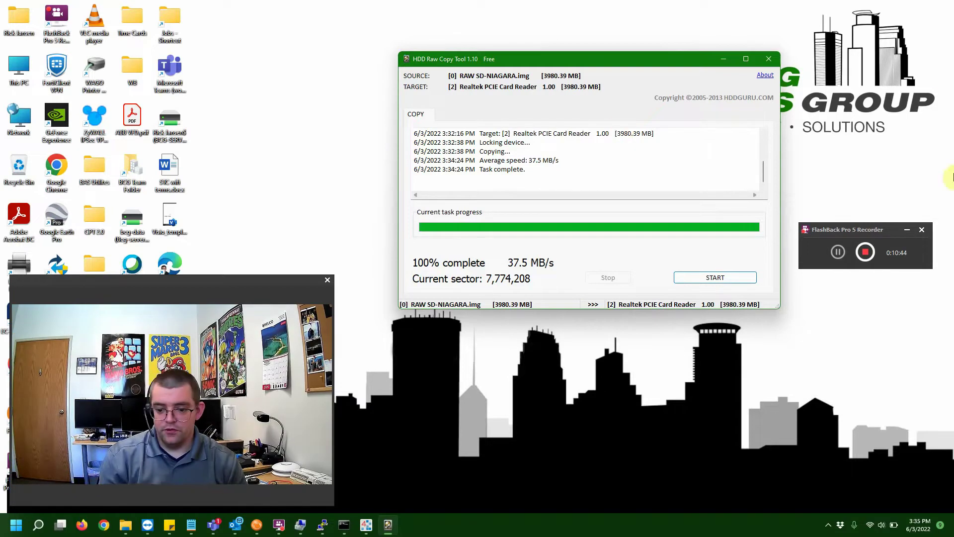
Close HDD Raw Copy Tool and launch PuTTY from the BAS Utilites folder
click(768, 59)
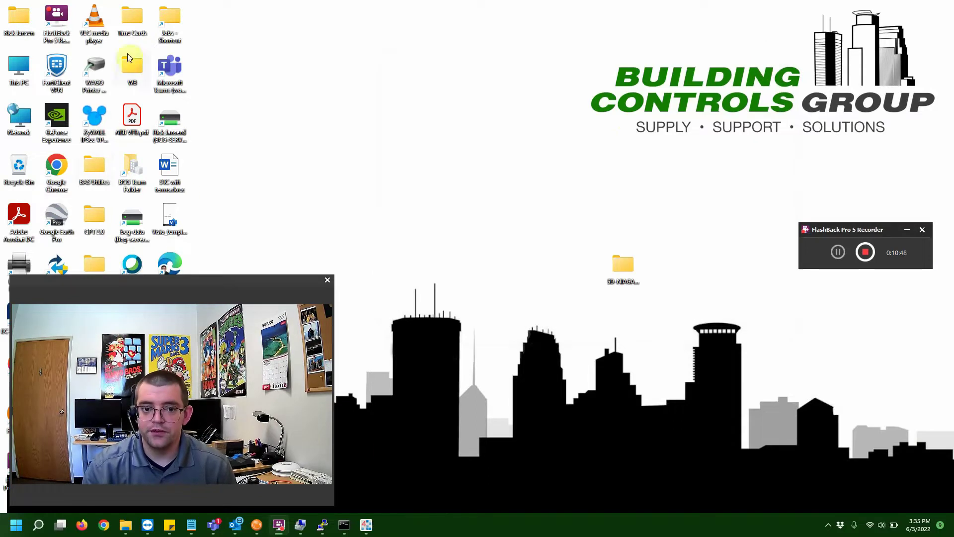
double_click(94, 168)
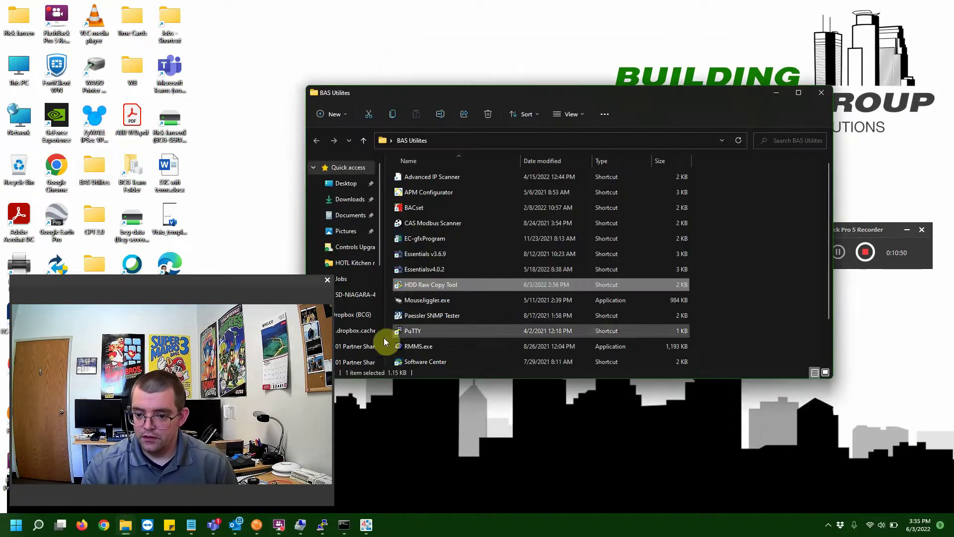
double_click(407, 330)
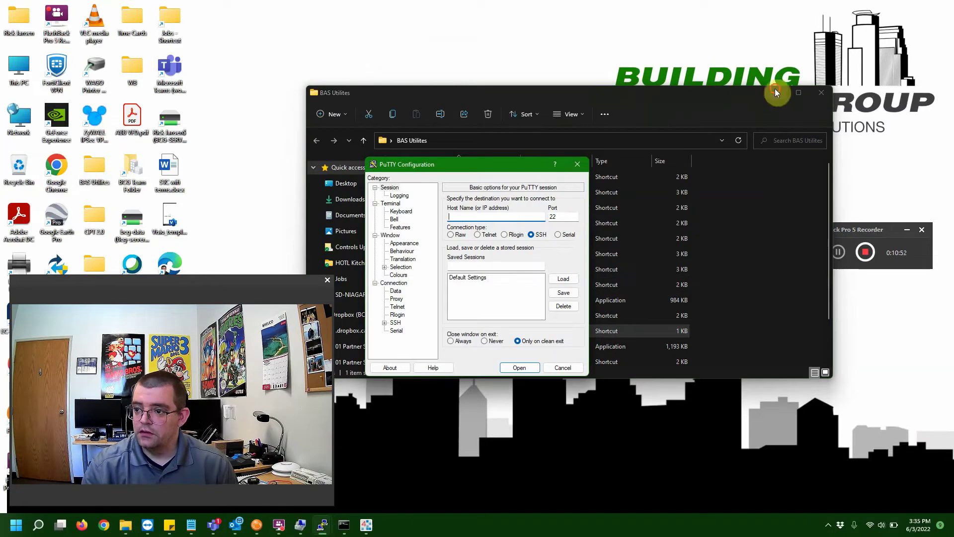
click(776, 92)
Find the USB Serial Port's COM5 assignment under Ports (COM & LPT) in Device Manager
right_click(20, 66)
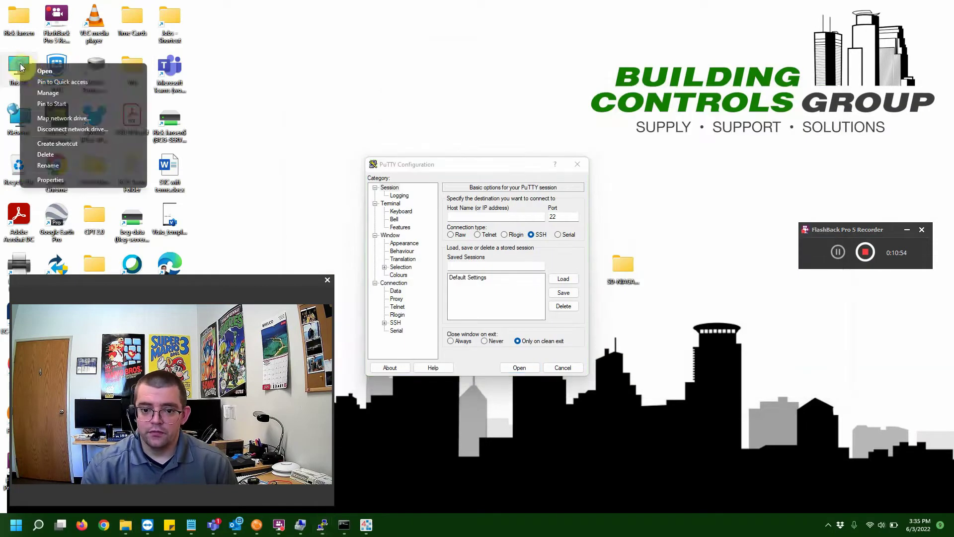
click(48, 92)
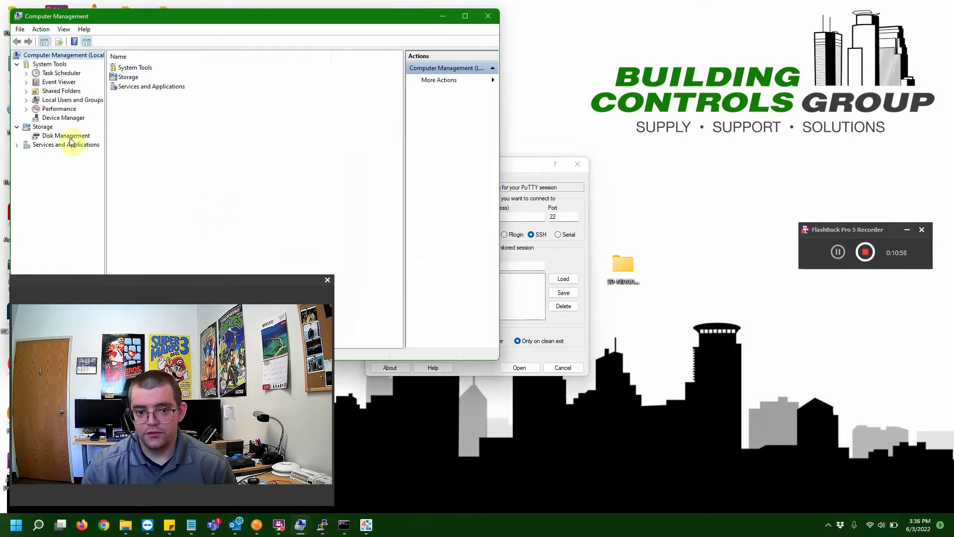
click(70, 139)
click(69, 119)
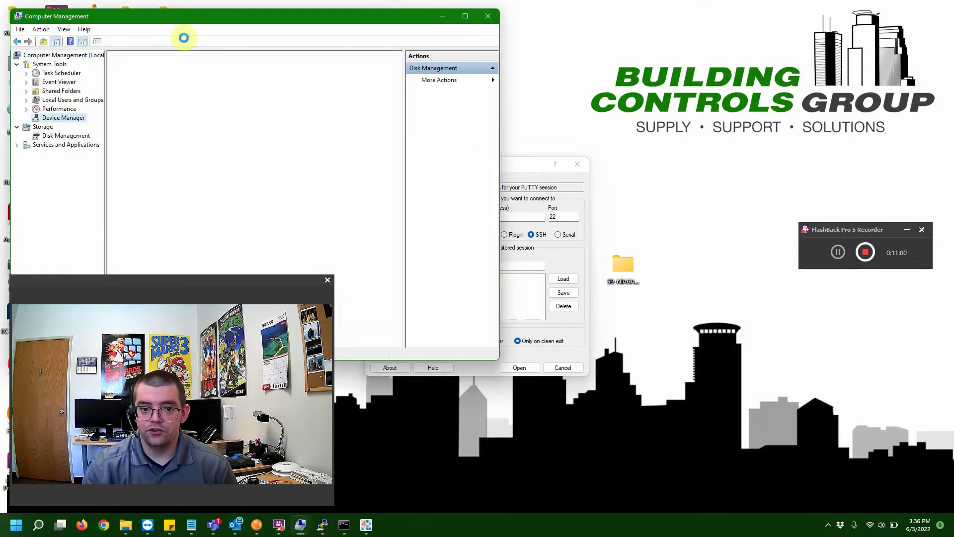
drag(191, 22, 460, 21)
double_click(431, 191)
scroll(433, 244, down, 4)
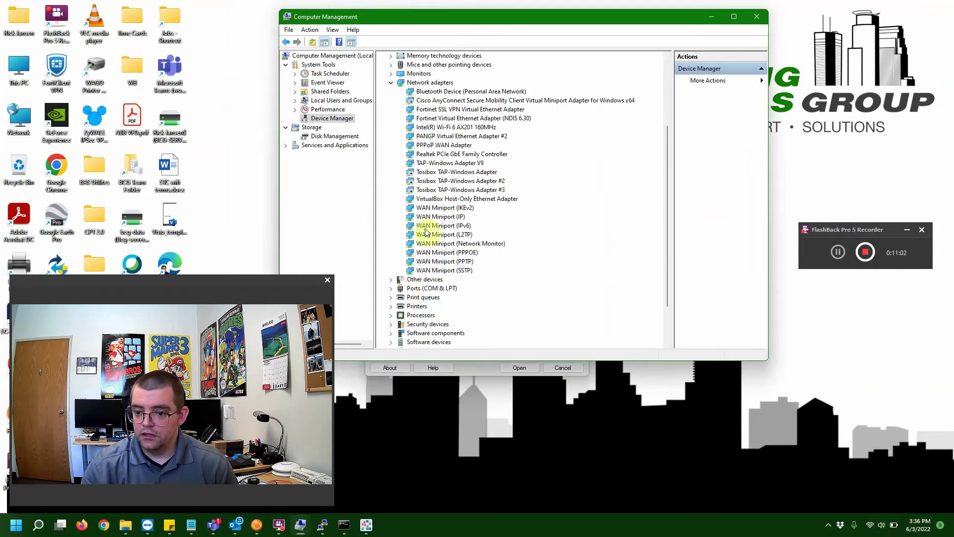
click(392, 288)
click(437, 297)
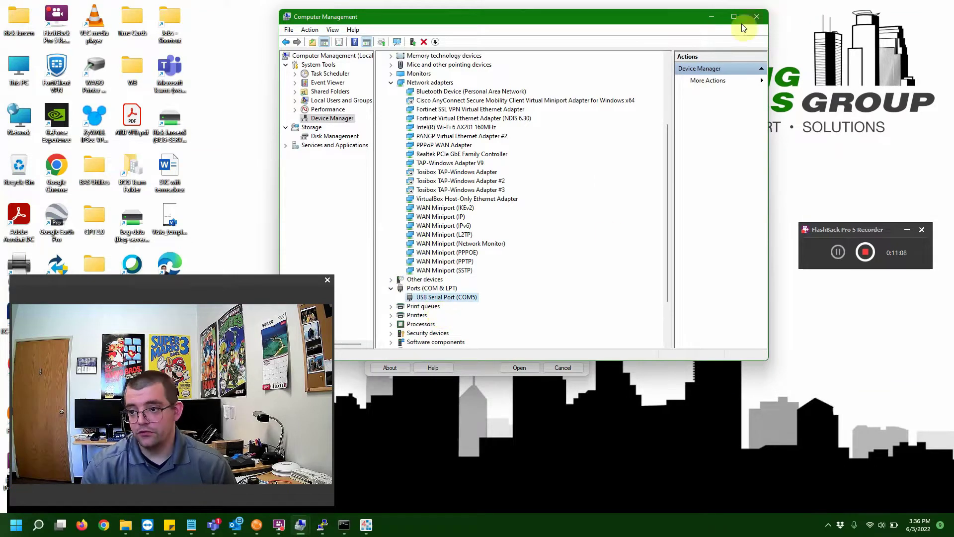
Open a PuTTY Serial connection on COM5 at speed 115200
click(712, 18)
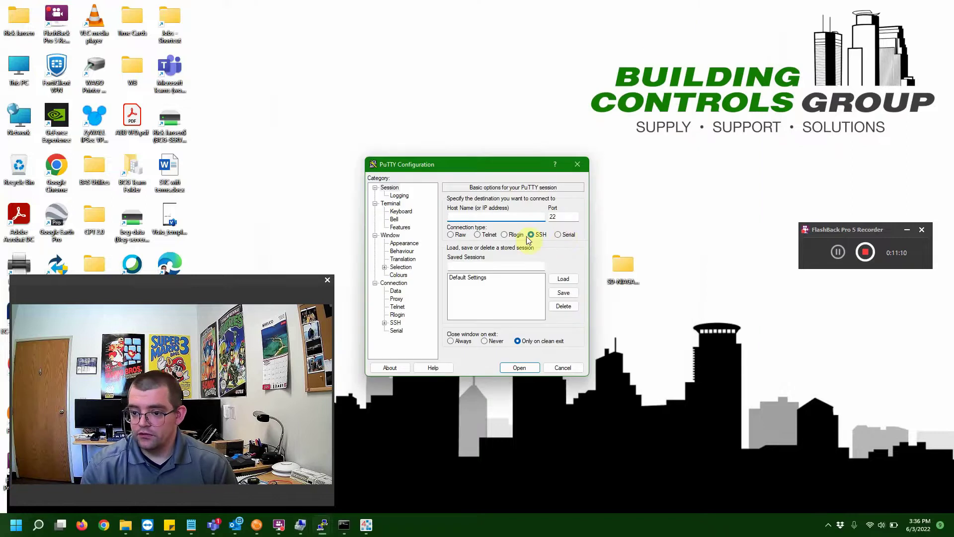
click(562, 235)
click(517, 217)
key(BackSpace)
text(5)
double_click(564, 216)
text(11)
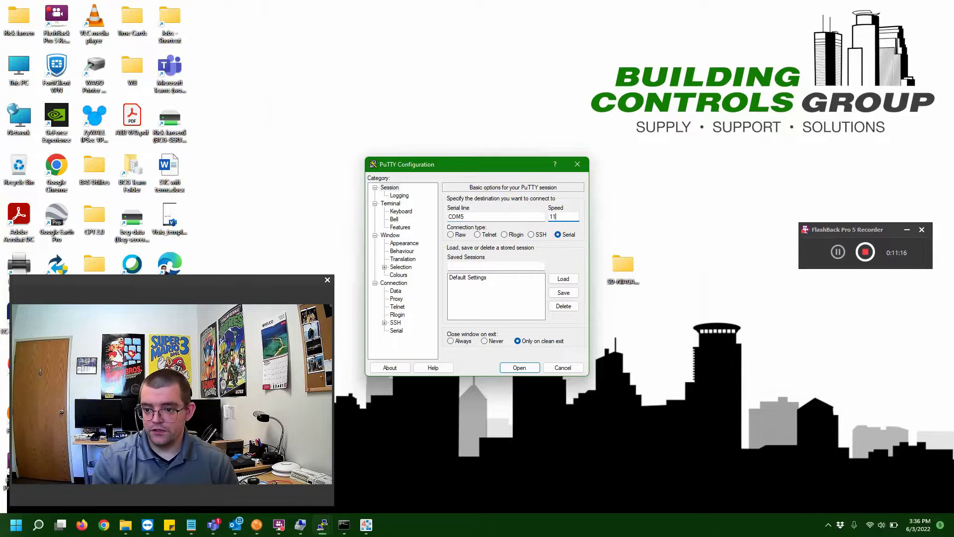
text(5200)
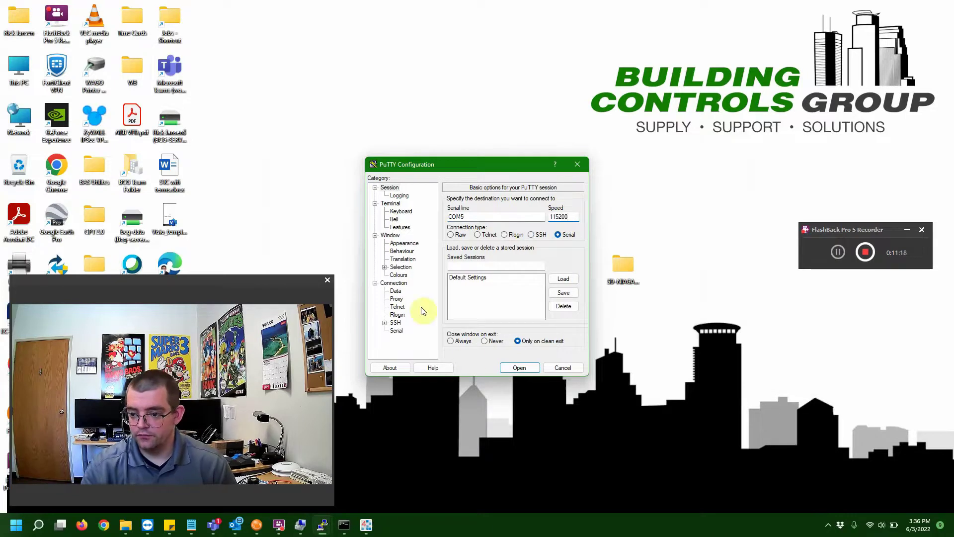
click(515, 367)
Reposition and enlarge the COM5 PuTTY terminal, then follow the JACE boot log to its network address lines
drag(286, 101, 548, 29)
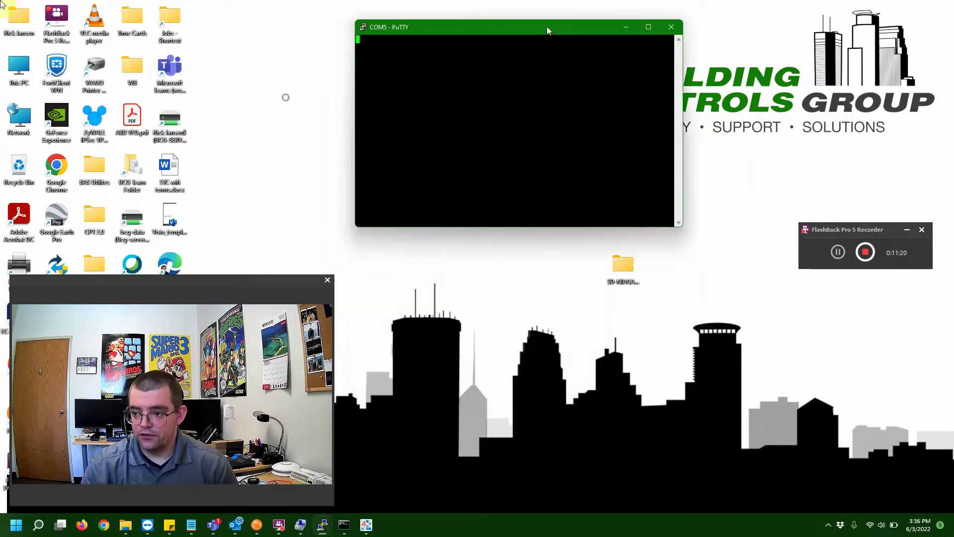
drag(682, 227, 748, 390)
drag(461, 34, 470, 110)
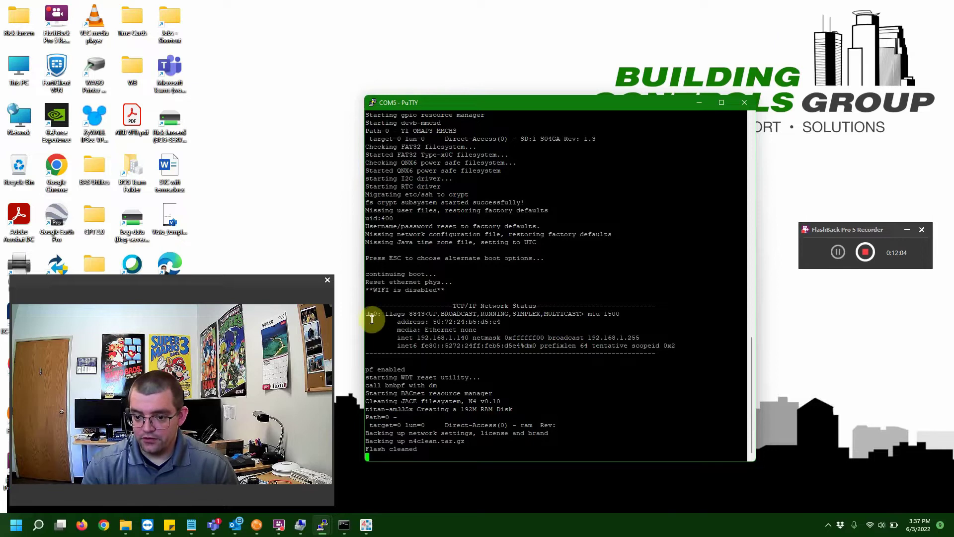
drag(369, 320, 645, 348)
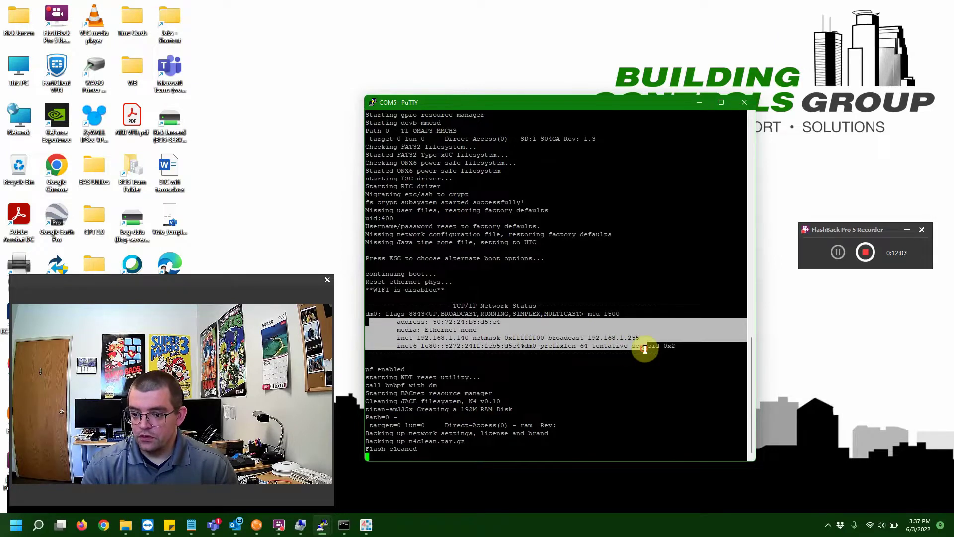
click(504, 377)
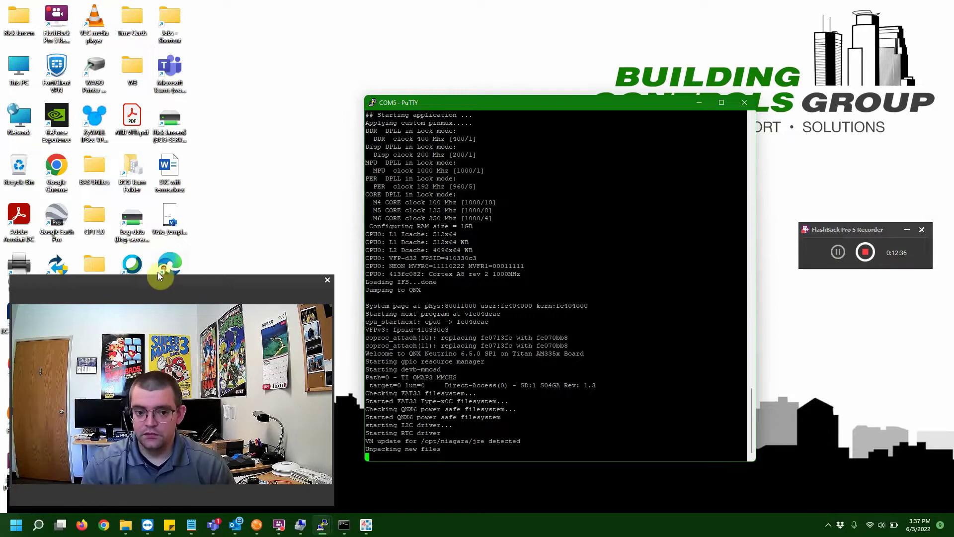
right_click(22, 128)
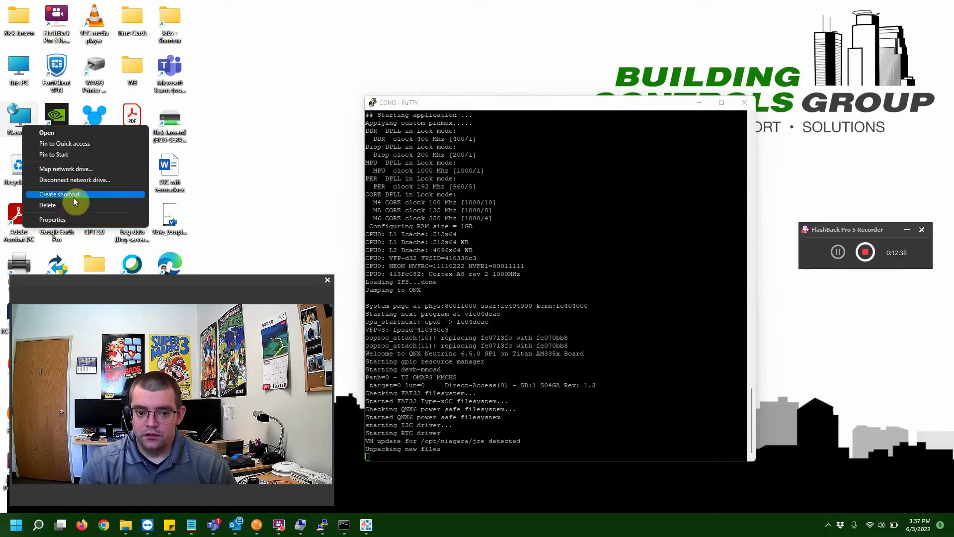
click(82, 219)
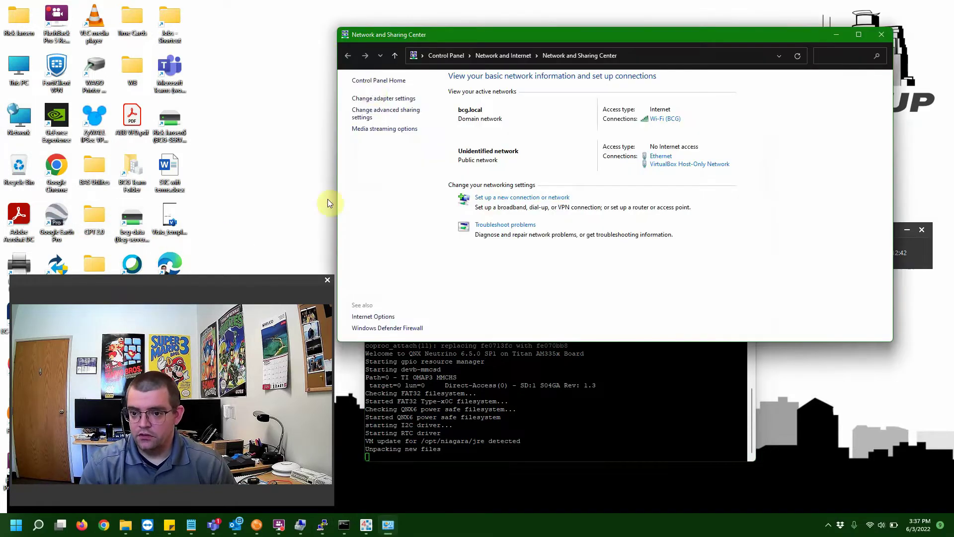
click(374, 98)
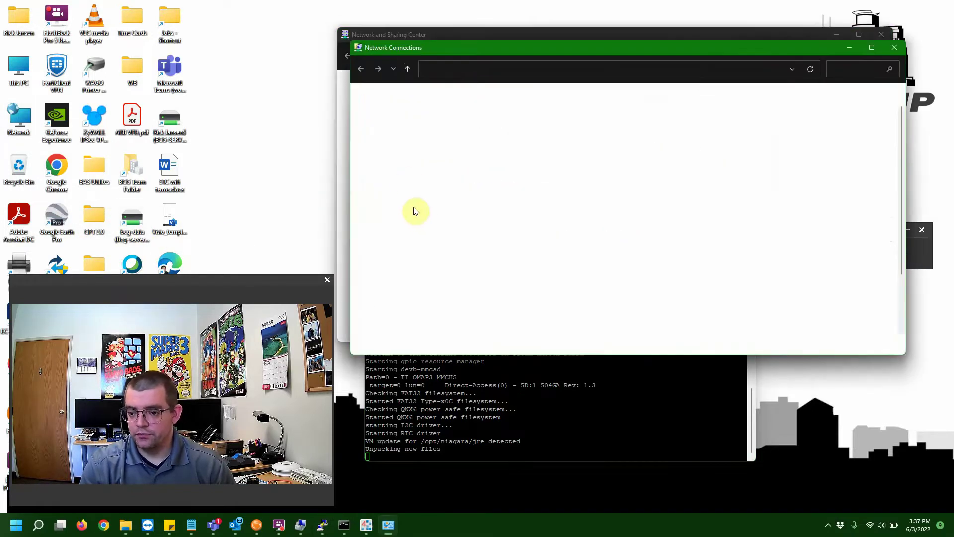
click(419, 137)
double_click(418, 138)
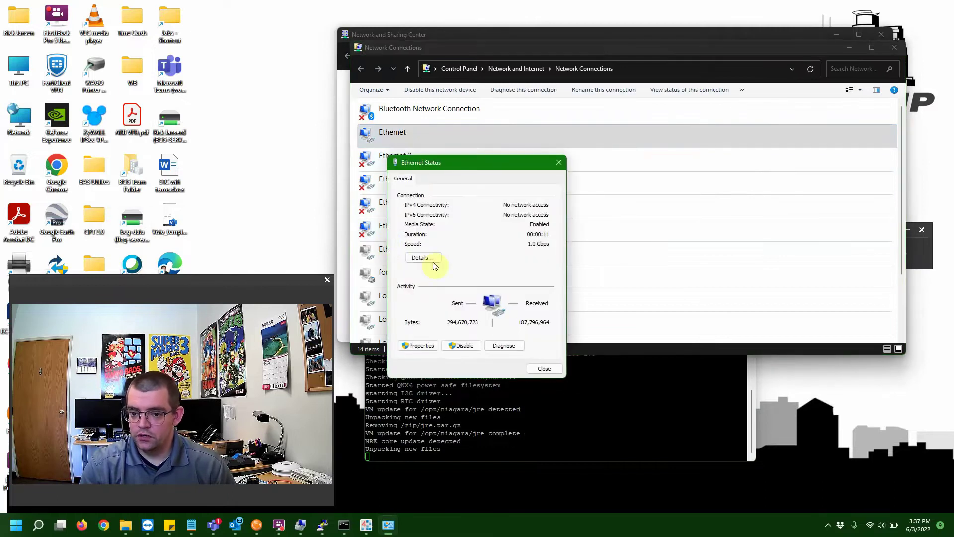
click(420, 344)
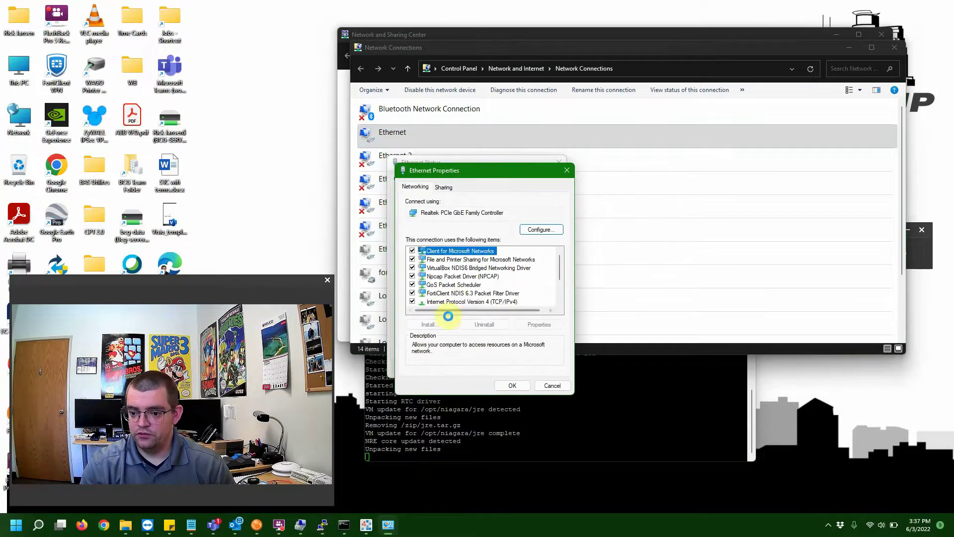
double_click(457, 304)
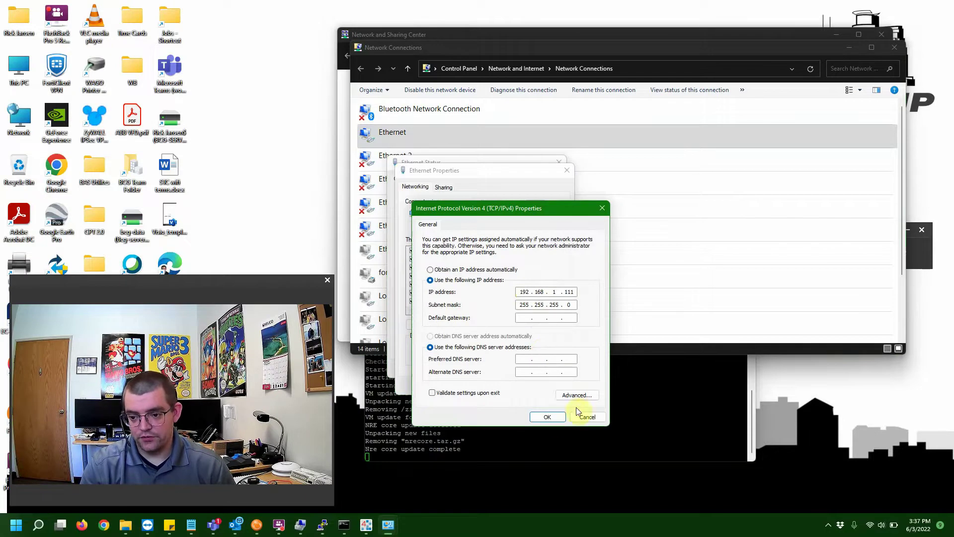
click(547, 416)
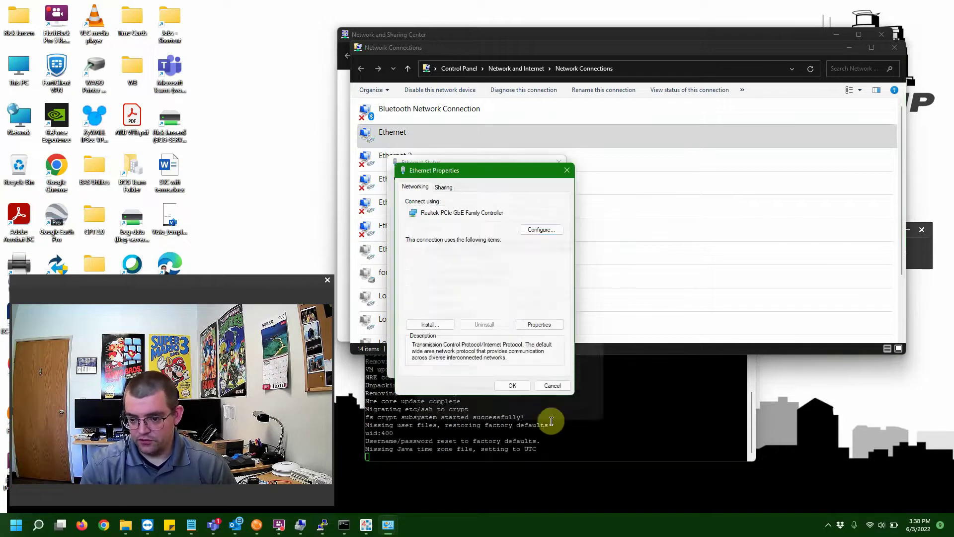
click(514, 386)
click(542, 367)
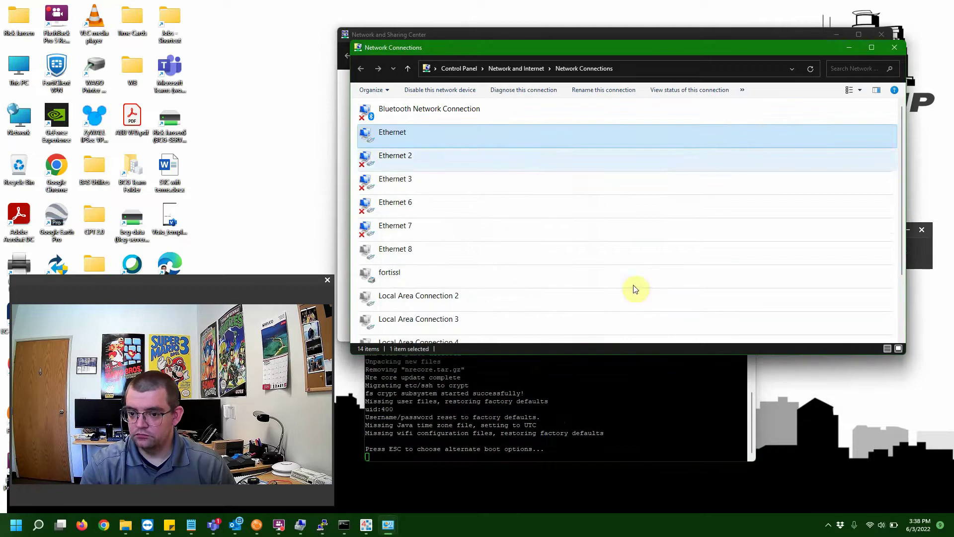
click(897, 50)
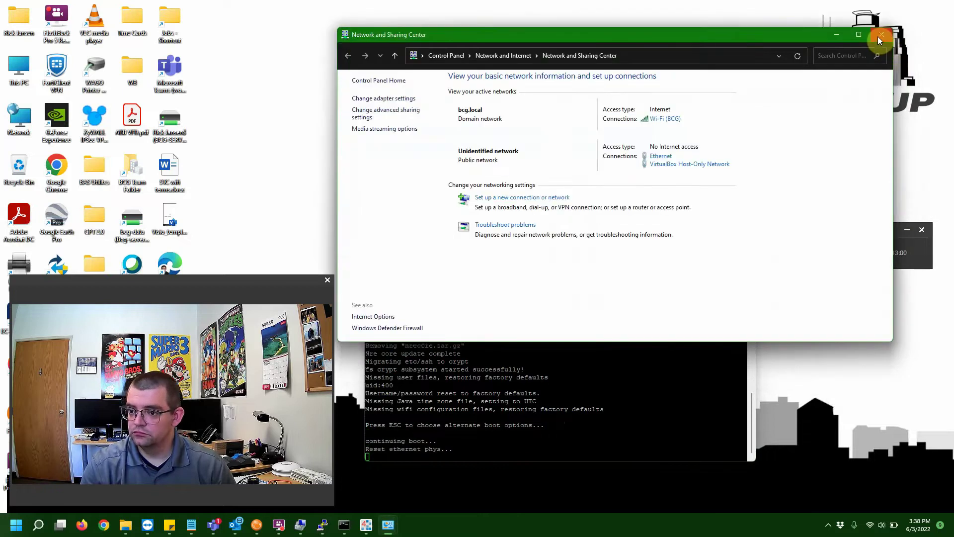
Log into the JACE console with the default username and password, reaching the TITAN System Shell at 192.168.1.140
click(881, 35)
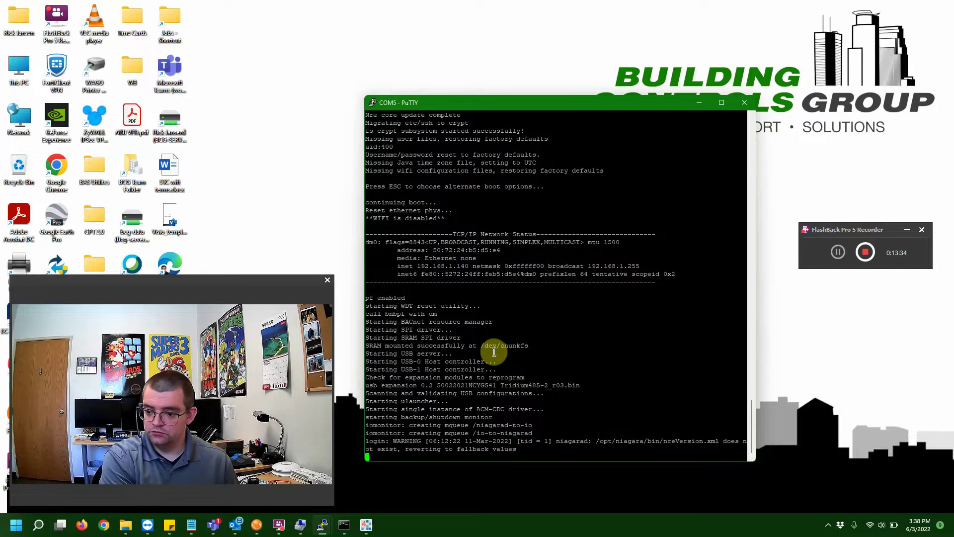
key(Return)
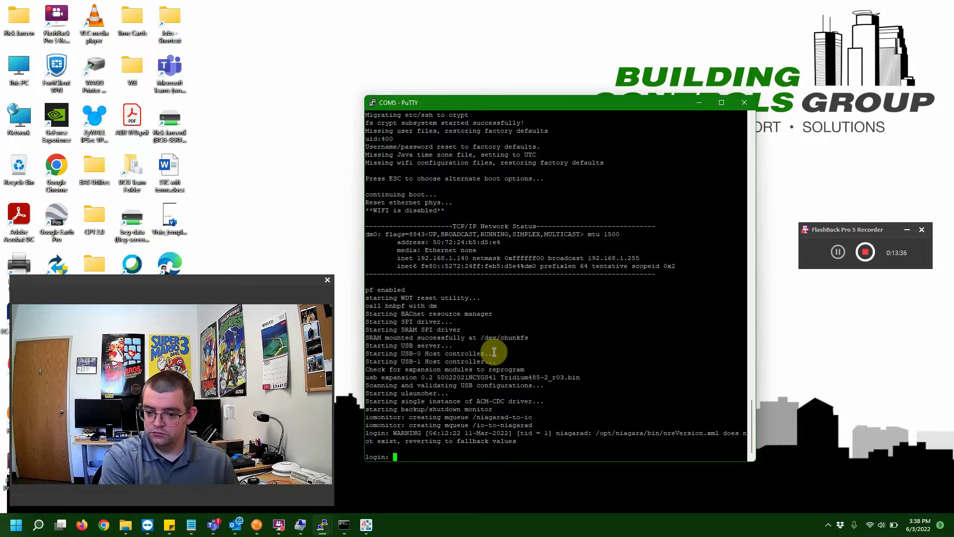
text(tridium)
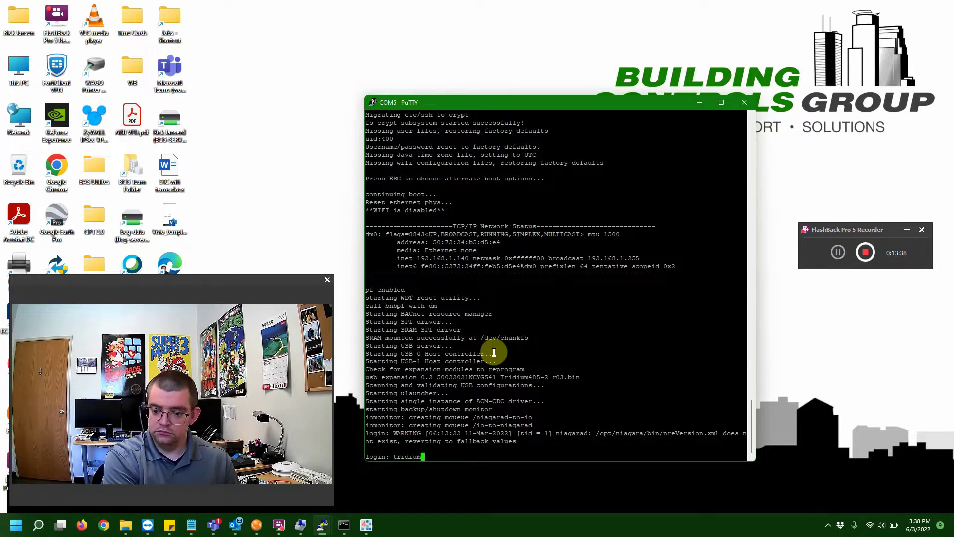
key(Return)
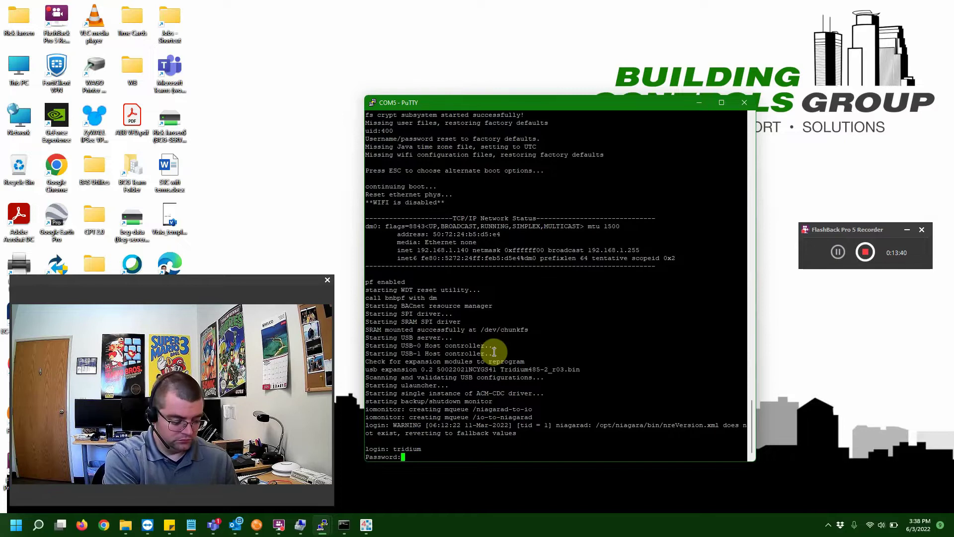
key(Return)
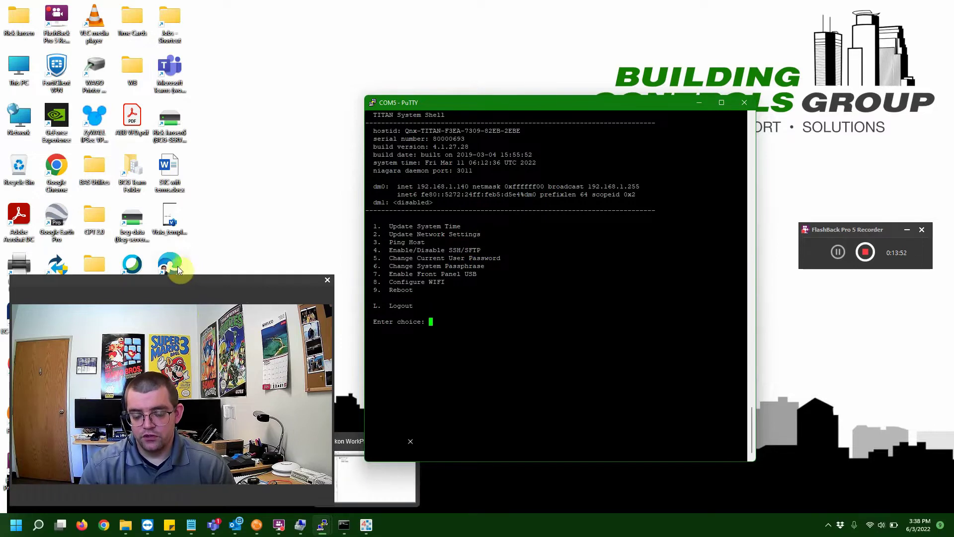
In WorkPlace N4, open a platform connection to 192.168.1.140 on port 3011 and authenticate
click(346, 483)
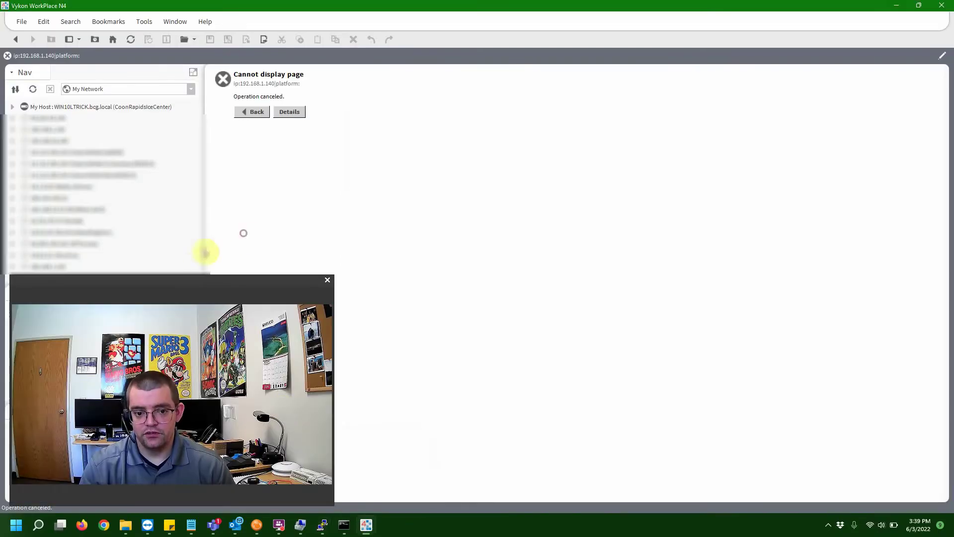
click(22, 22)
mouse_move(50, 40)
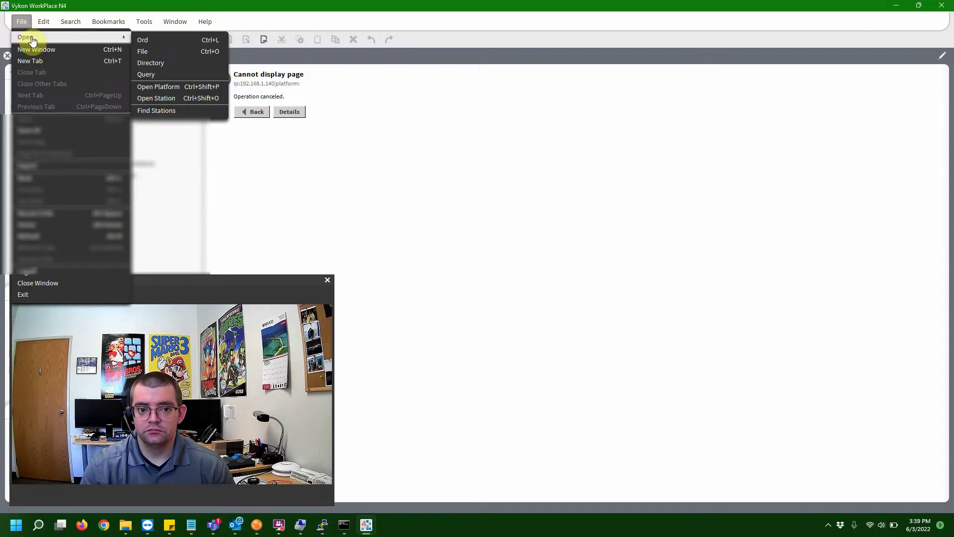
click(185, 87)
click(462, 269)
text(1)
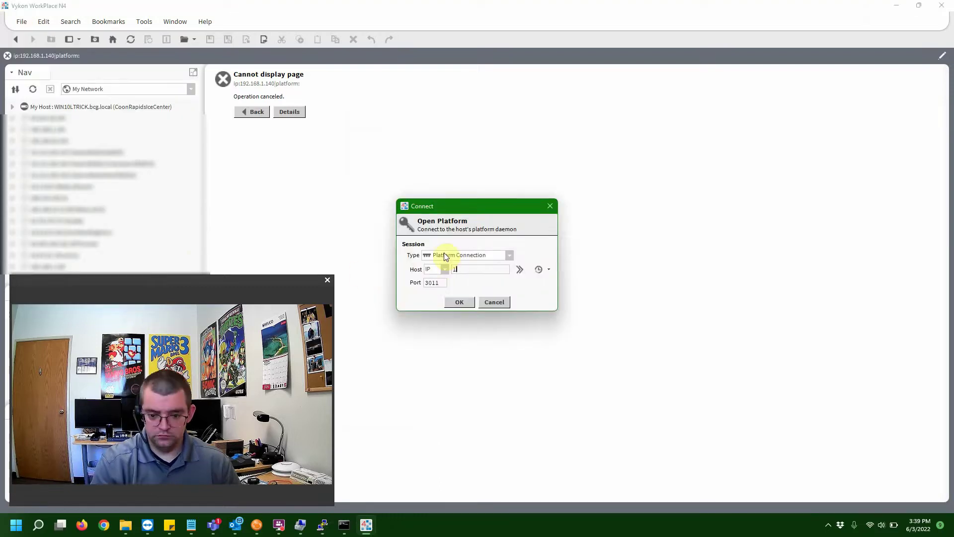
text(92.168.)
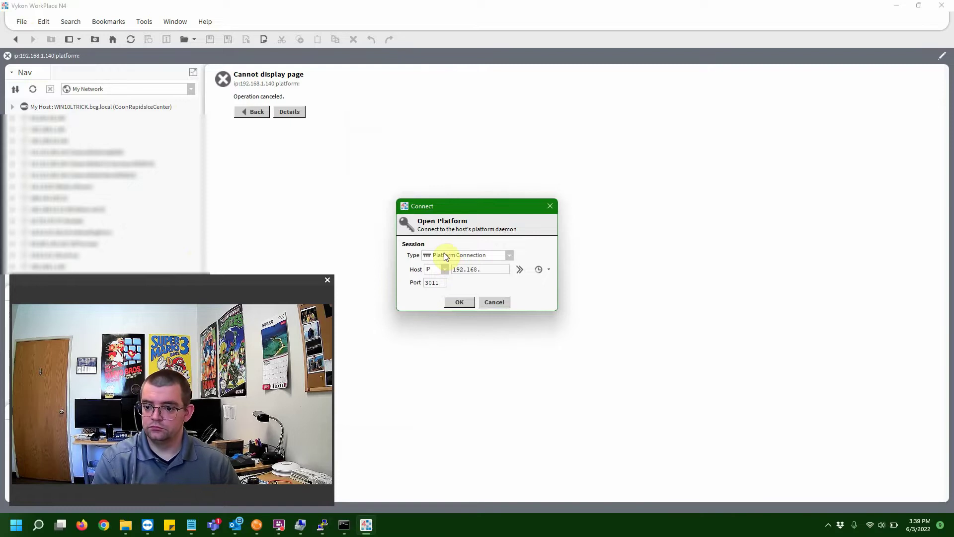
text(1.140)
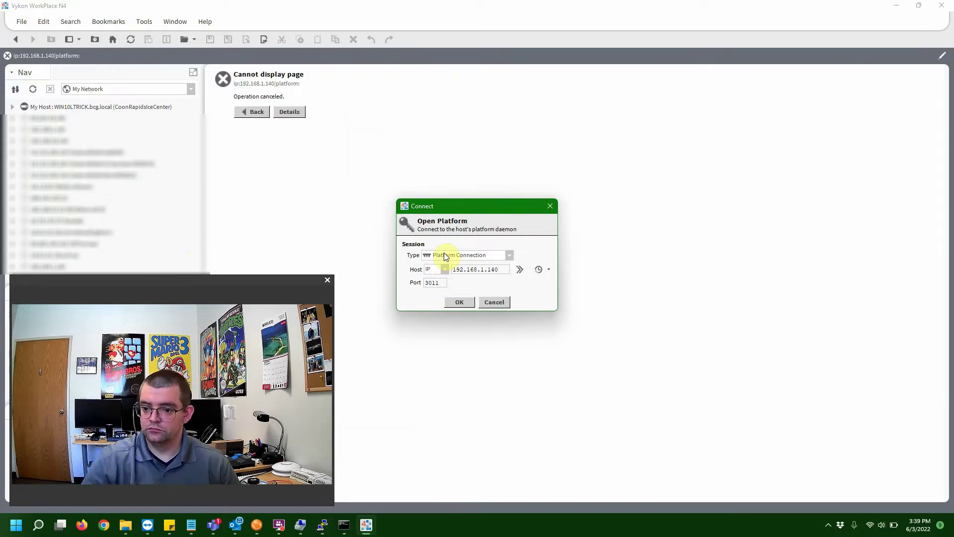
click(467, 305)
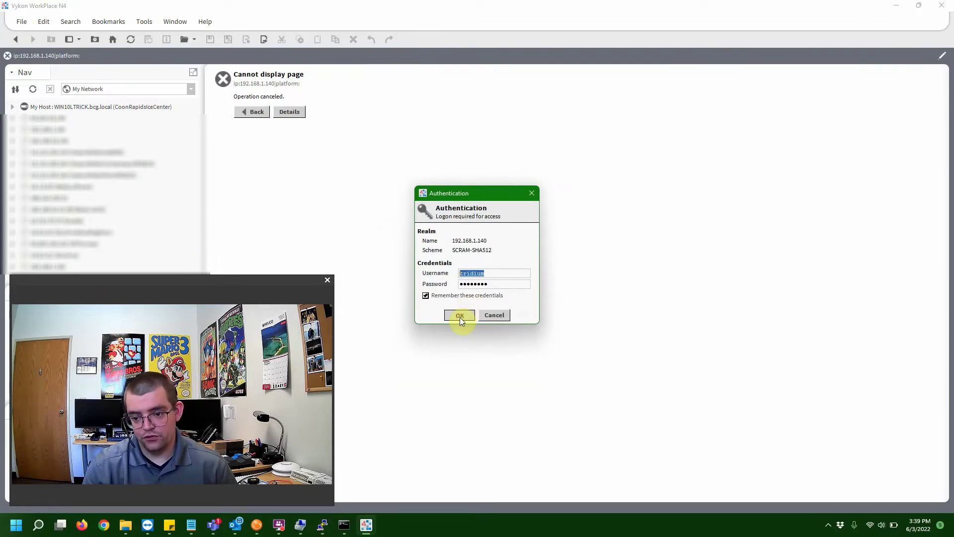
click(461, 316)
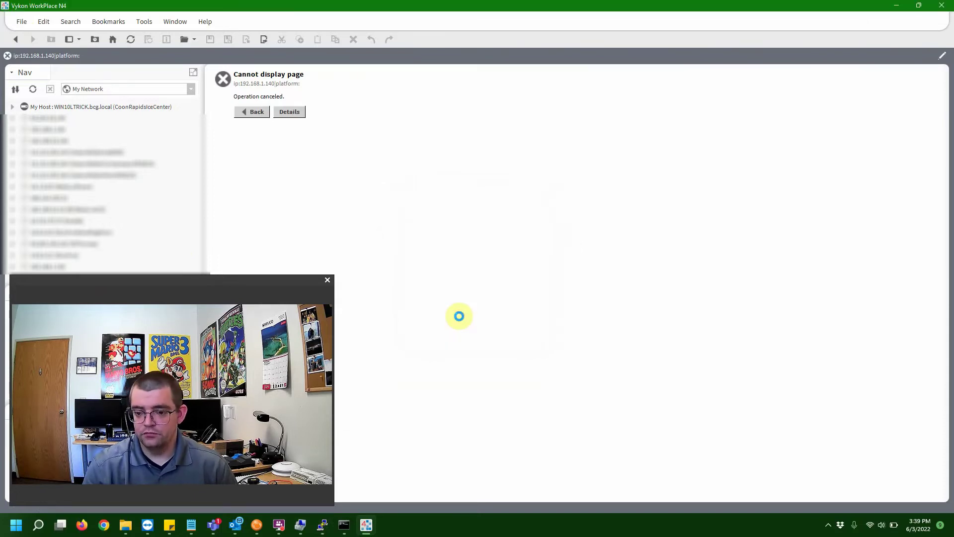